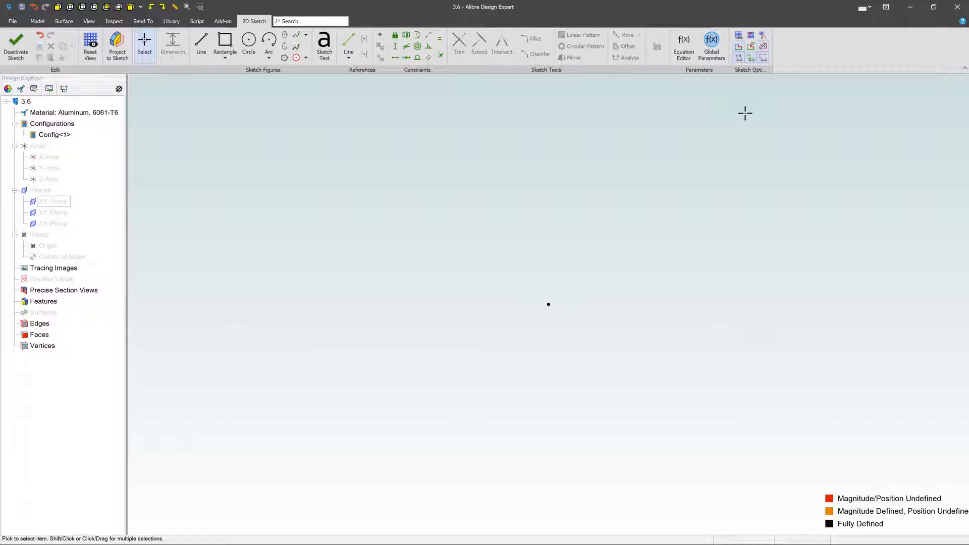
Step: Create a new global parameters file for the design through the Global Parameter Settings
click(712, 43)
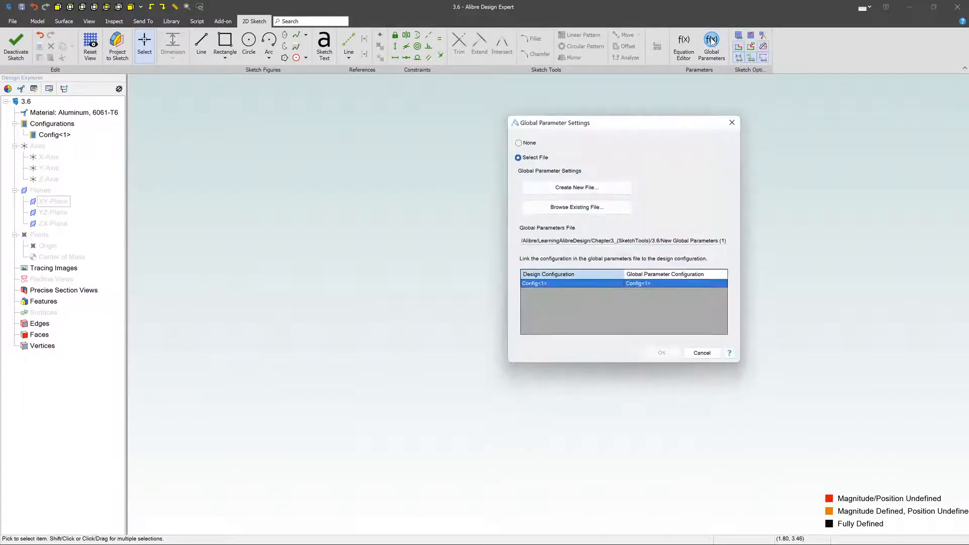
click(520, 143)
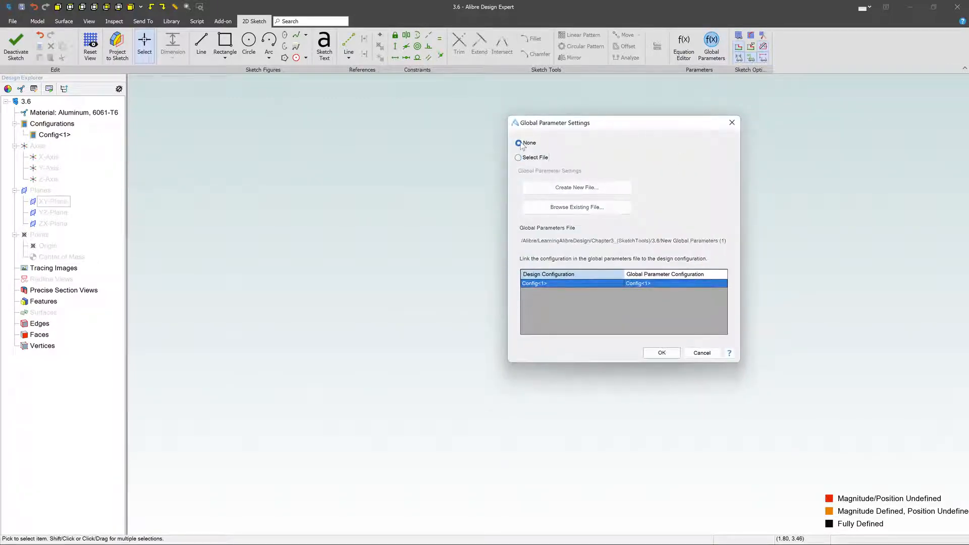
click(520, 158)
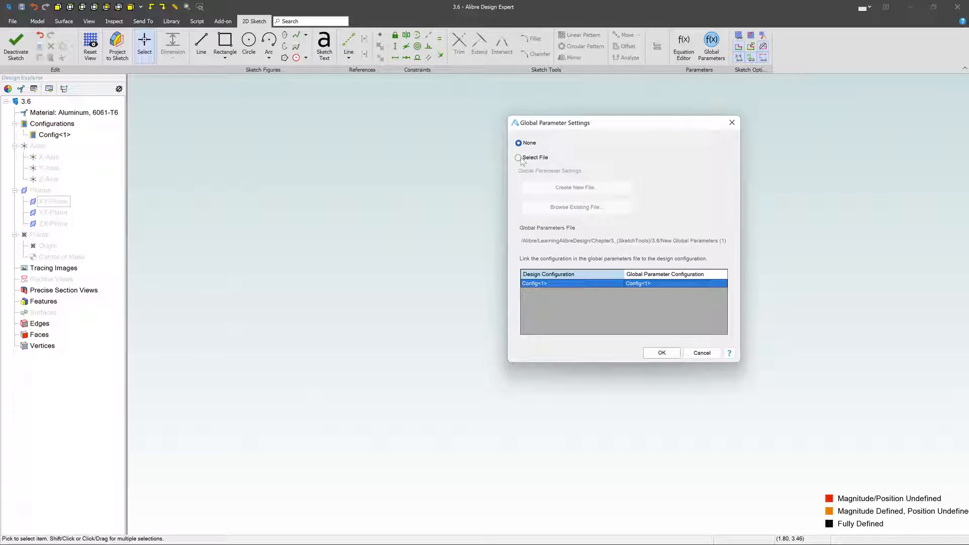
click(607, 188)
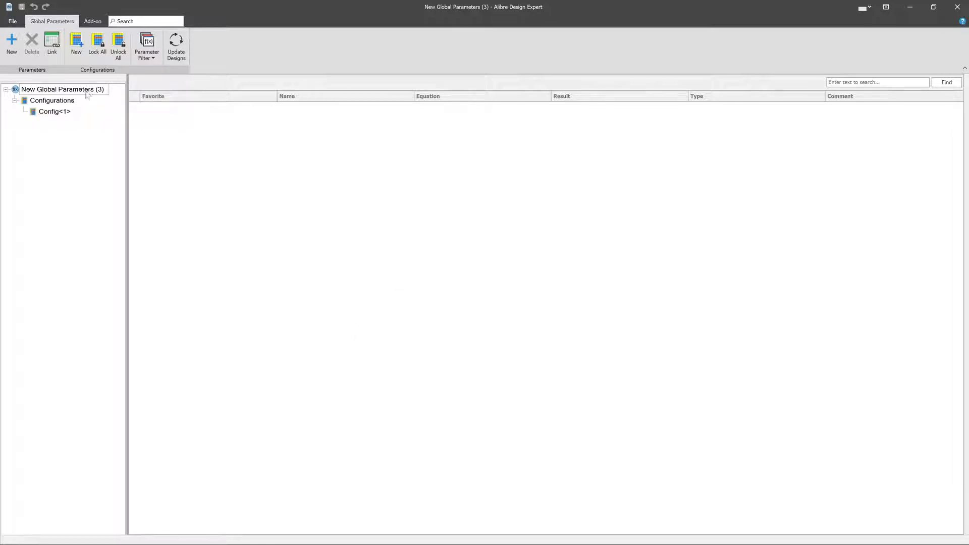
Step: Add a global distance parameter named HOLE_1 with the equation value .25
click(11, 43)
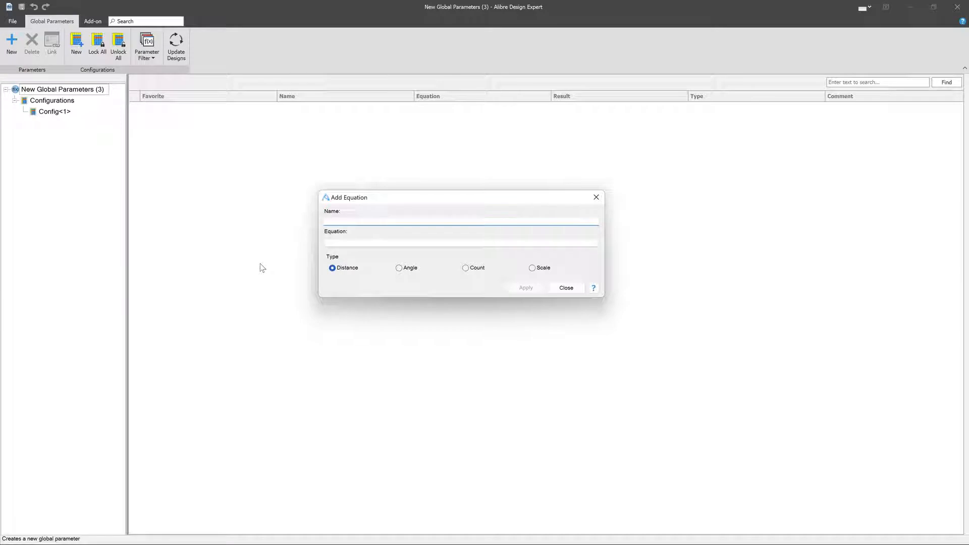
text(HOLE1)
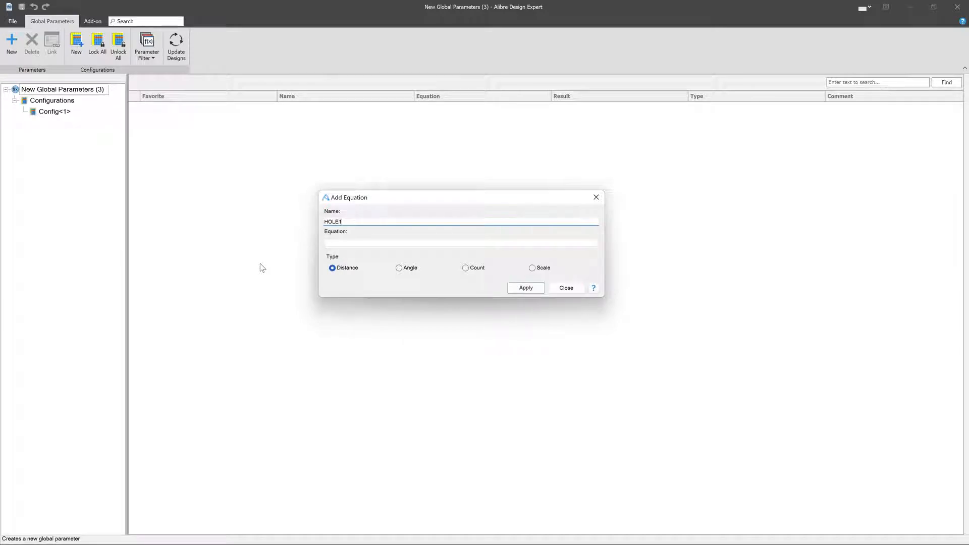
key(BackSpace)
text(1)
key(BackSpace)
key(BackSpace)
text(1)
key(BackSpace)
text(1)
click(351, 243)
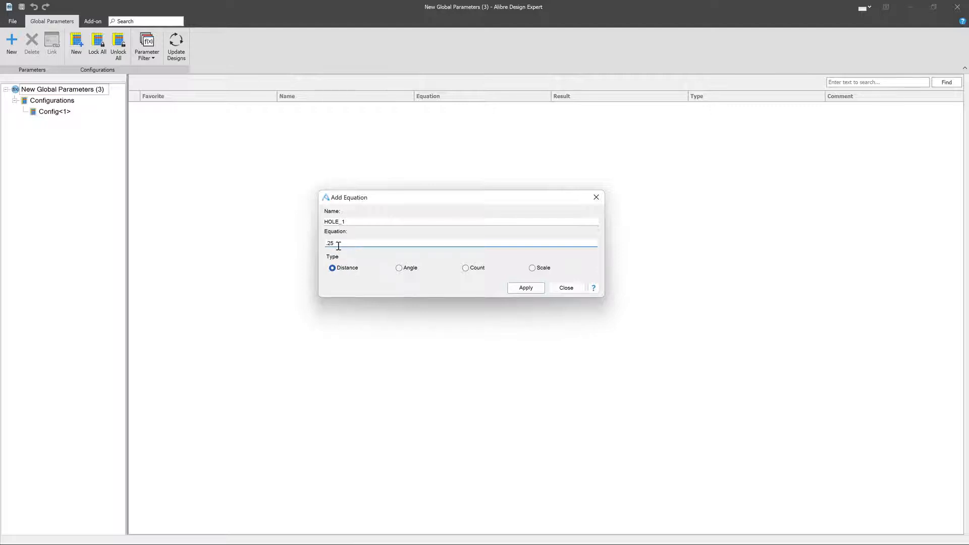
click(525, 287)
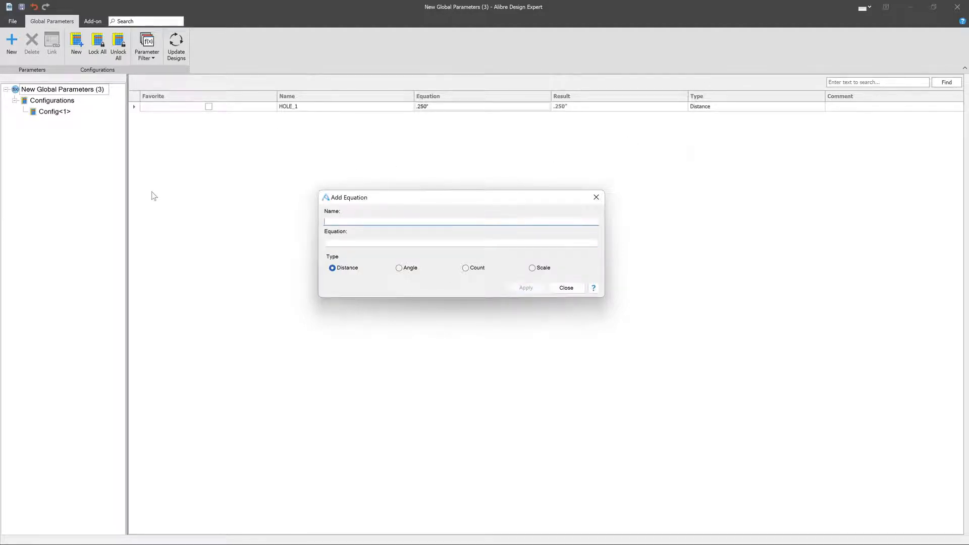
click(562, 288)
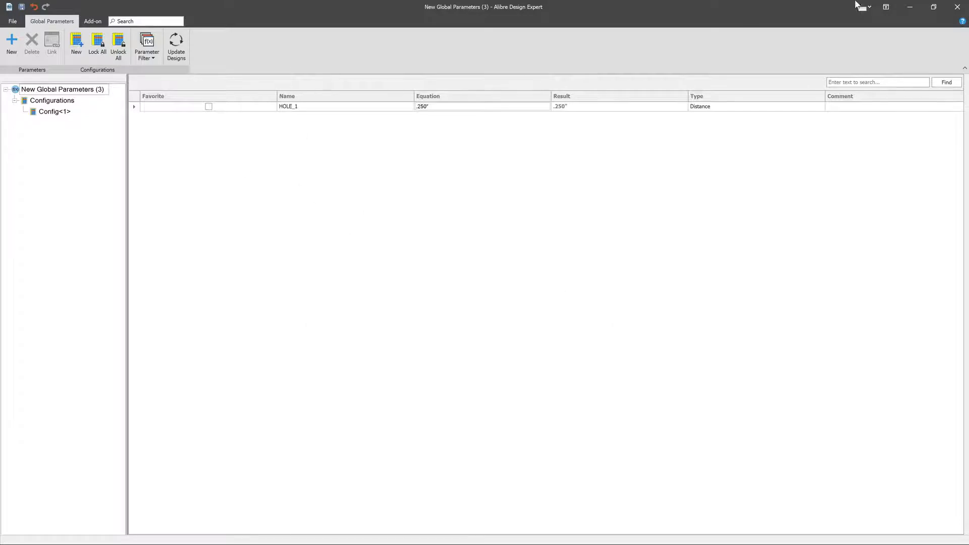
Step: Close the global parameters file, saving it as New Global Parameters (3).AD_GLP in folder 3.6, and accept its link to Config<1>
click(957, 7)
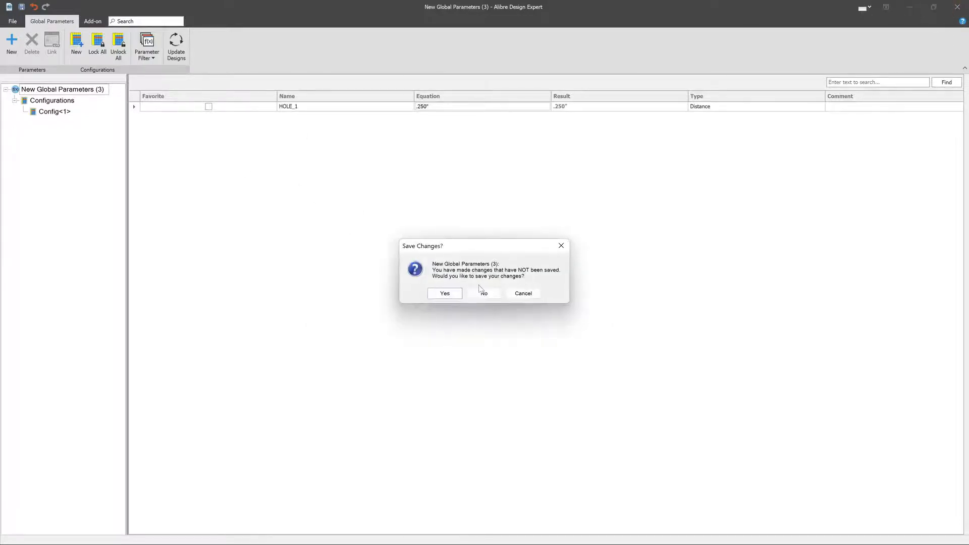
click(445, 294)
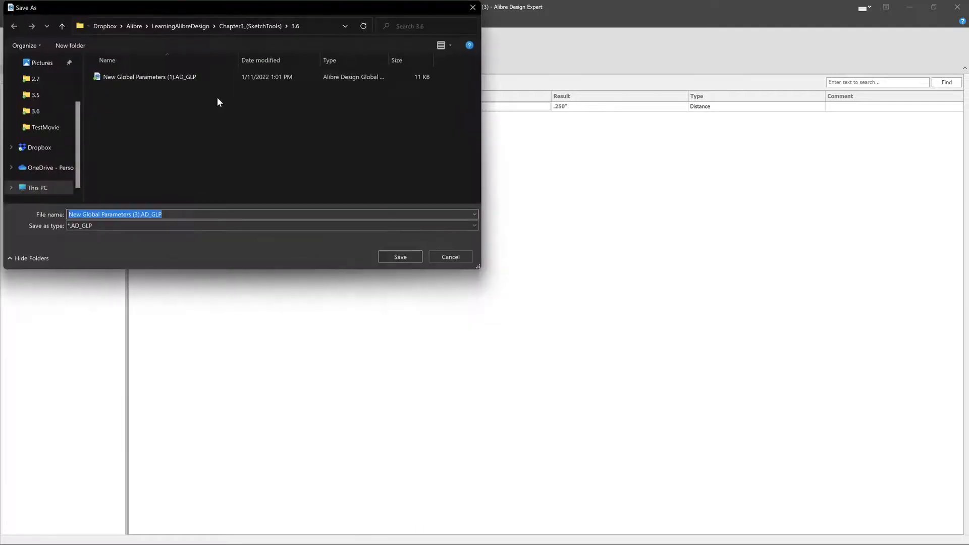
click(410, 254)
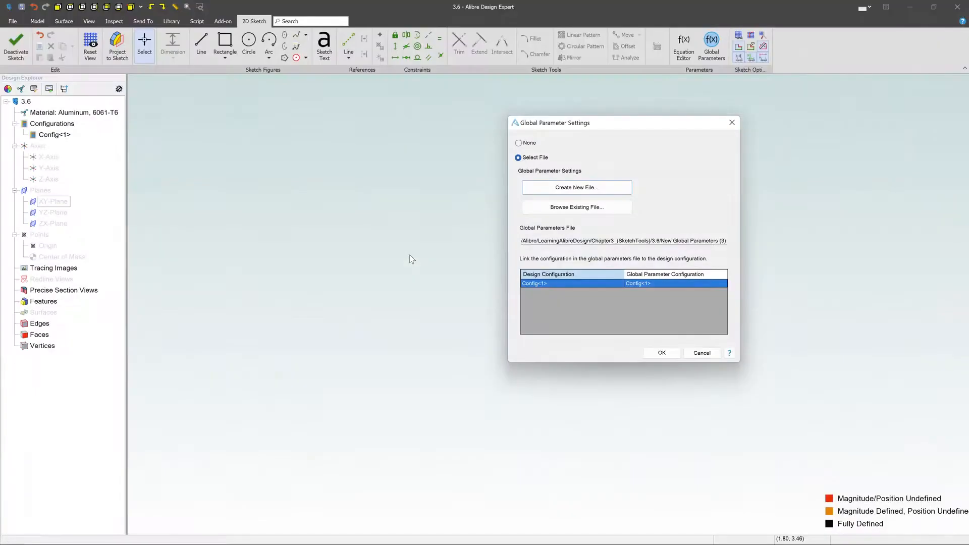
click(661, 353)
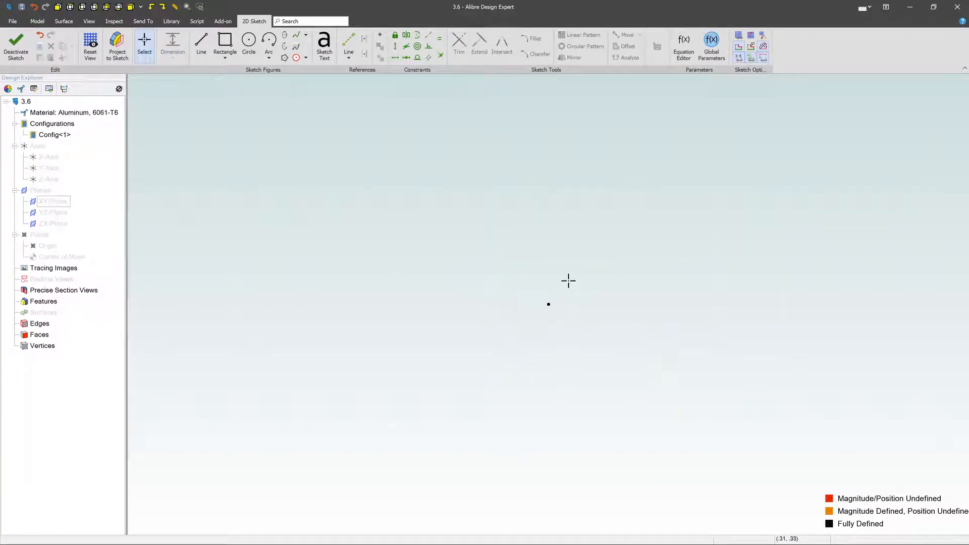
Step: Sketch a circle about 2.1 inches in diameter, up and to the left of the origin
click(249, 42)
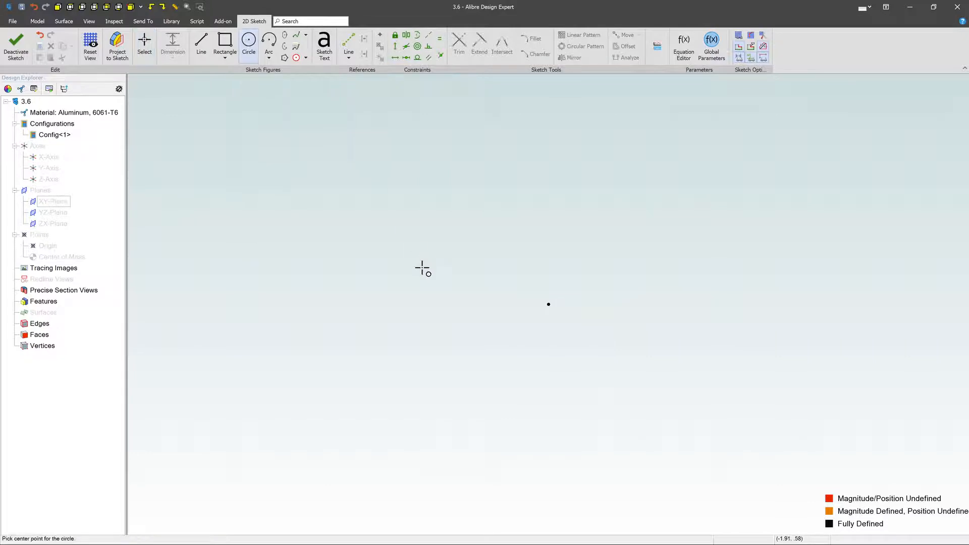
click(424, 265)
click(493, 270)
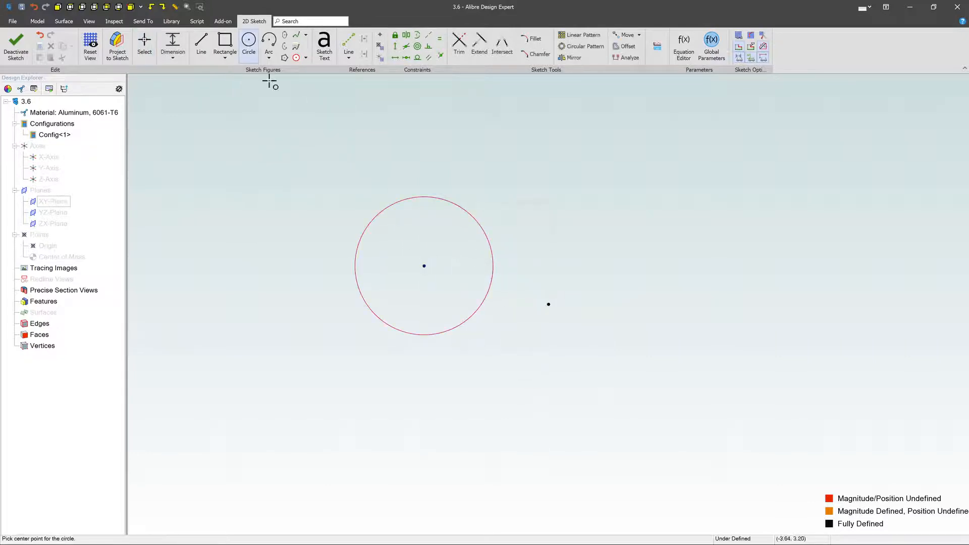
Step: Dimension the circle's diameter and drive it with the global parameter HOLE_1 through the Equation Editor
click(172, 43)
click(448, 201)
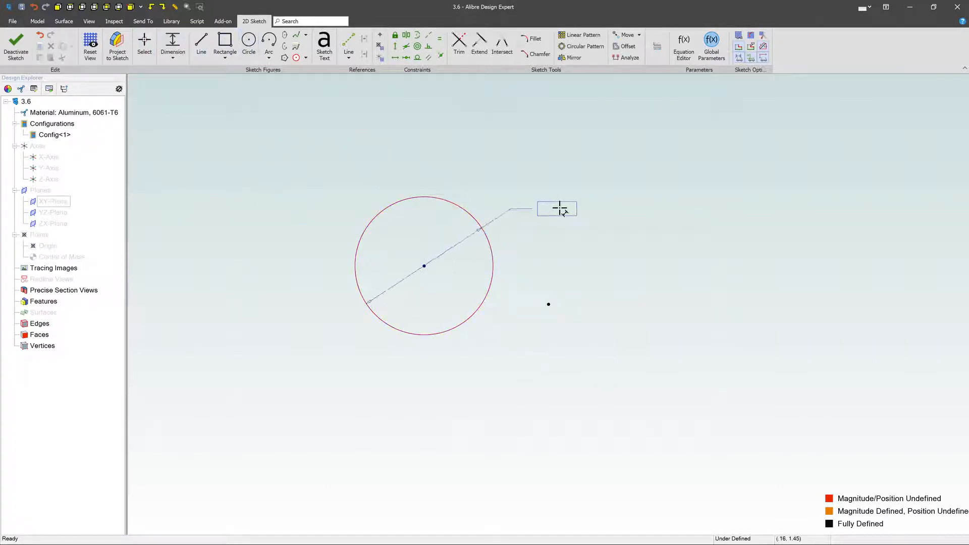
click(560, 208)
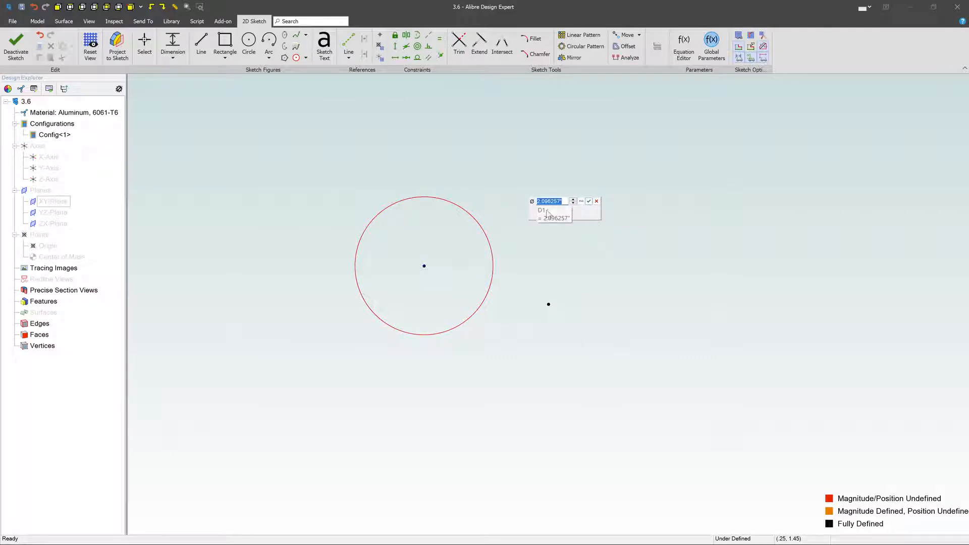
click(581, 202)
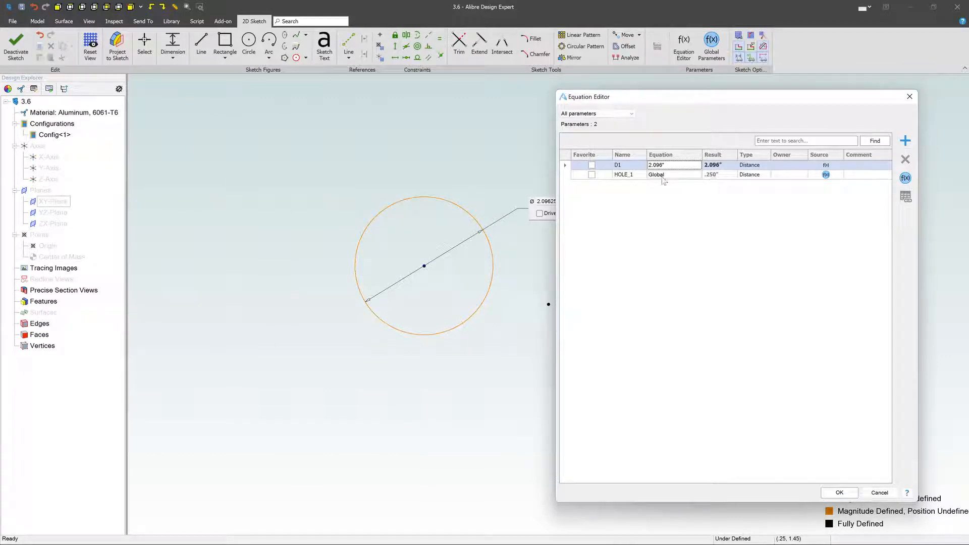
click(640, 176)
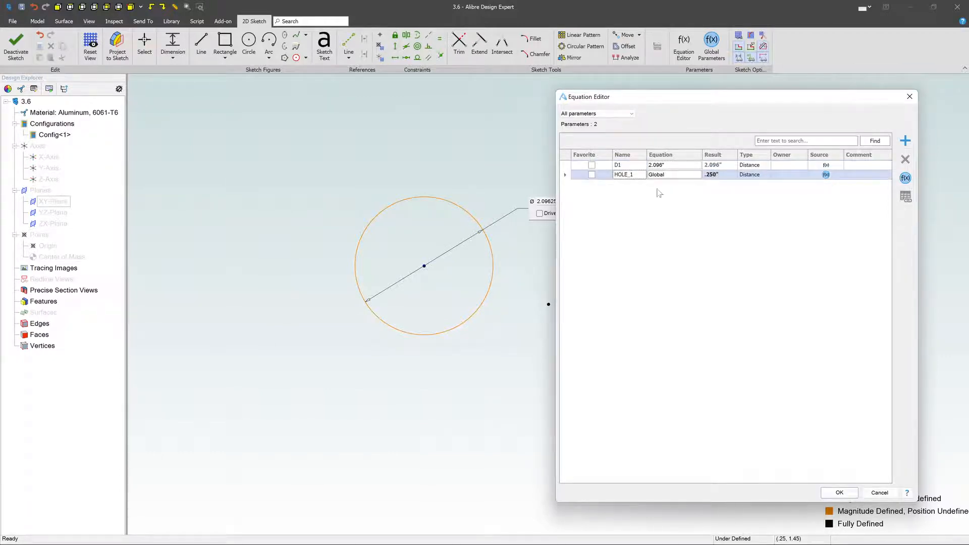
click(840, 492)
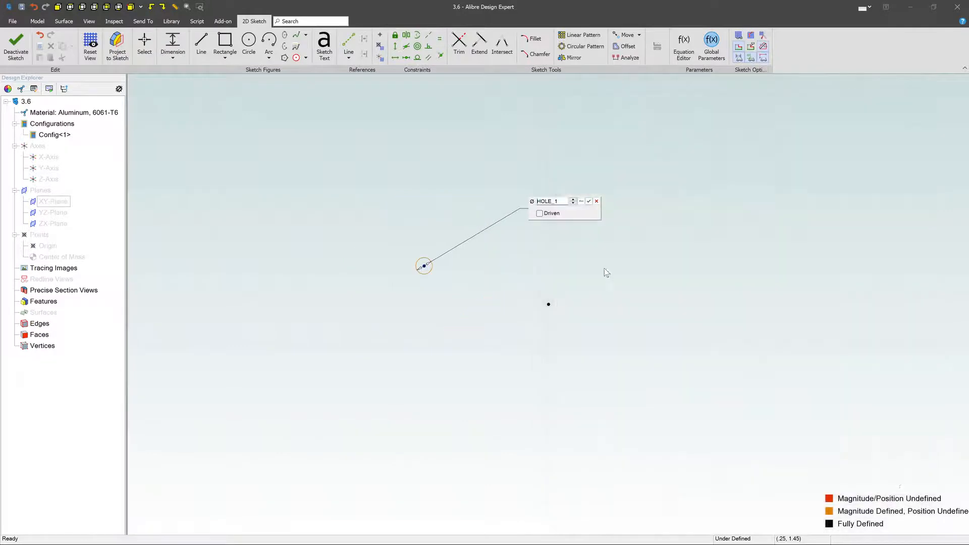
click(588, 201)
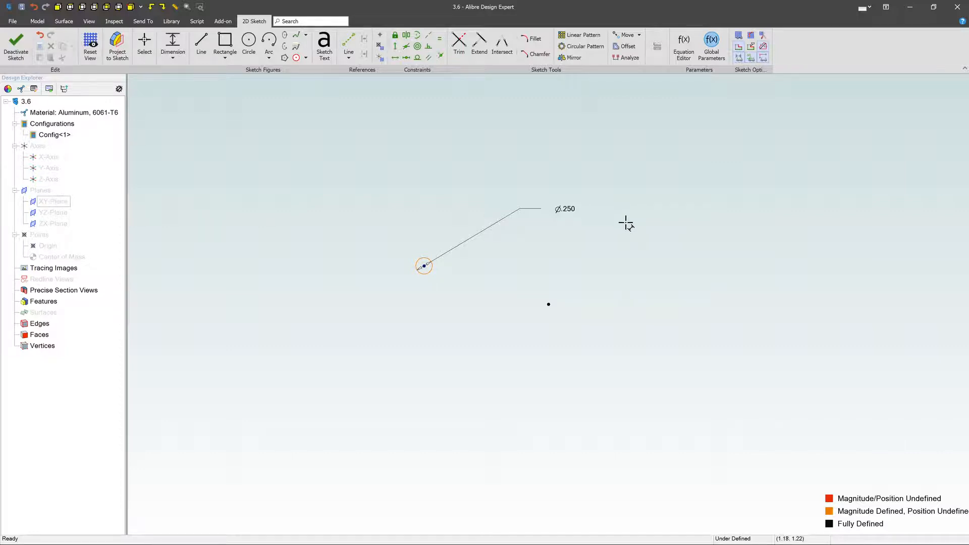
Step: Sketch a two-corner rectangle about 3.16 inches wide below the circle
click(225, 42)
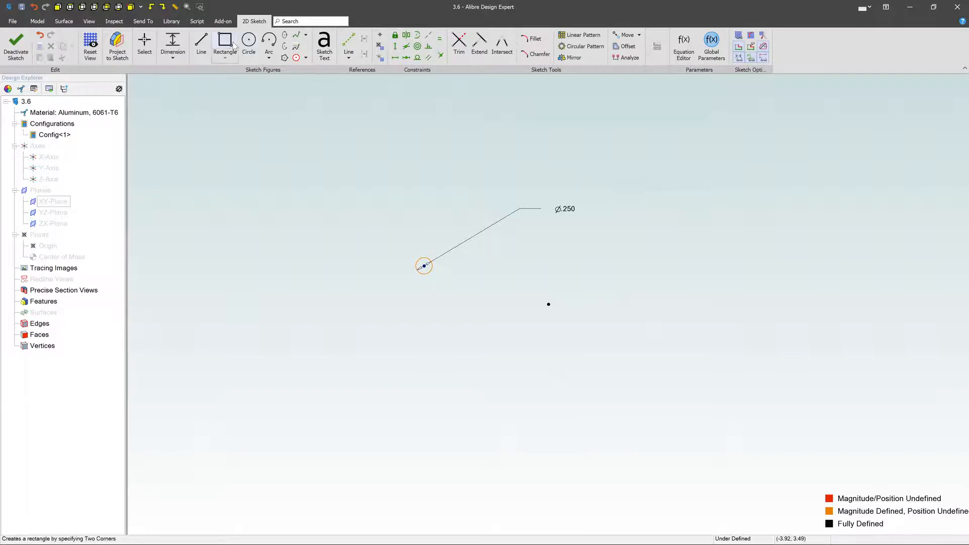
click(329, 338)
click(538, 437)
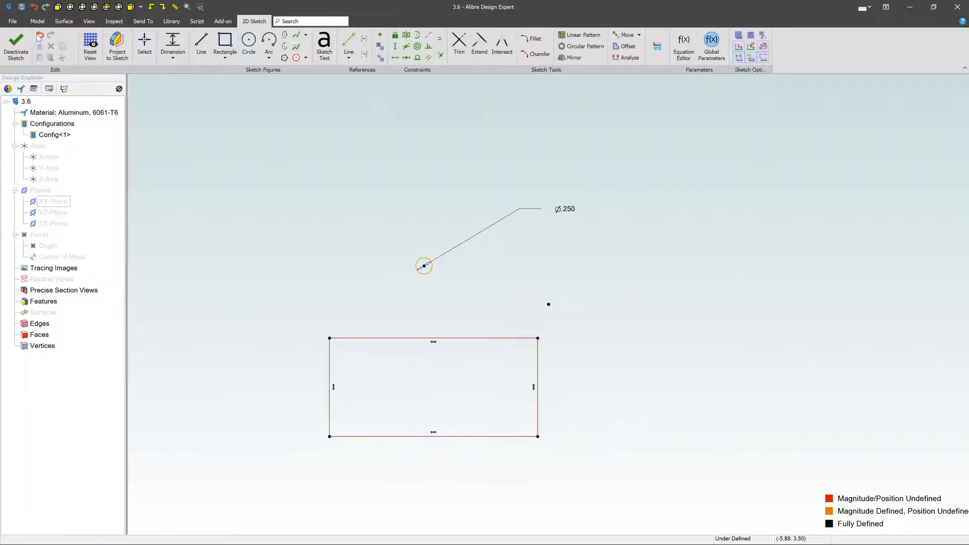
Step: Dimension the rectangle's vertical left edge and set its height to 1 inch
click(172, 43)
click(329, 384)
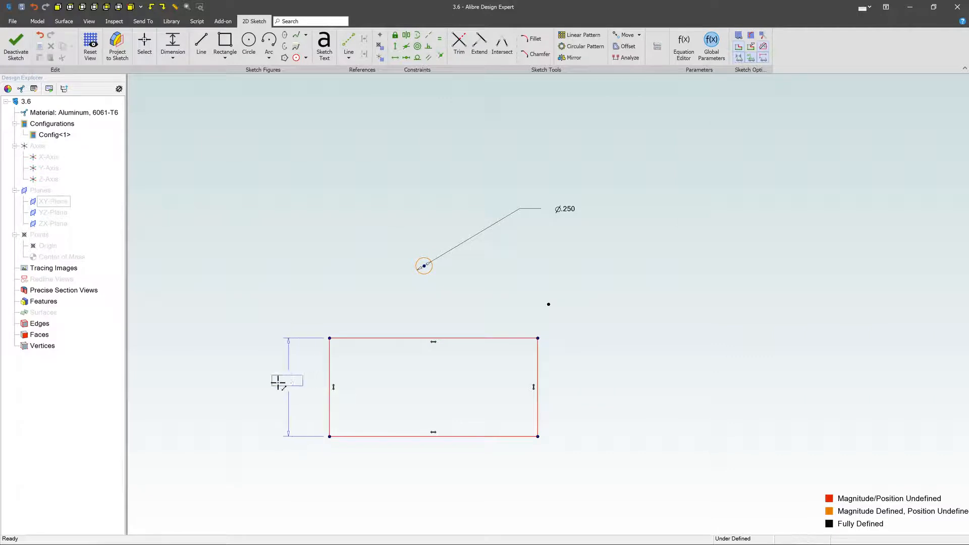
click(278, 386)
text(1)
key(Return)
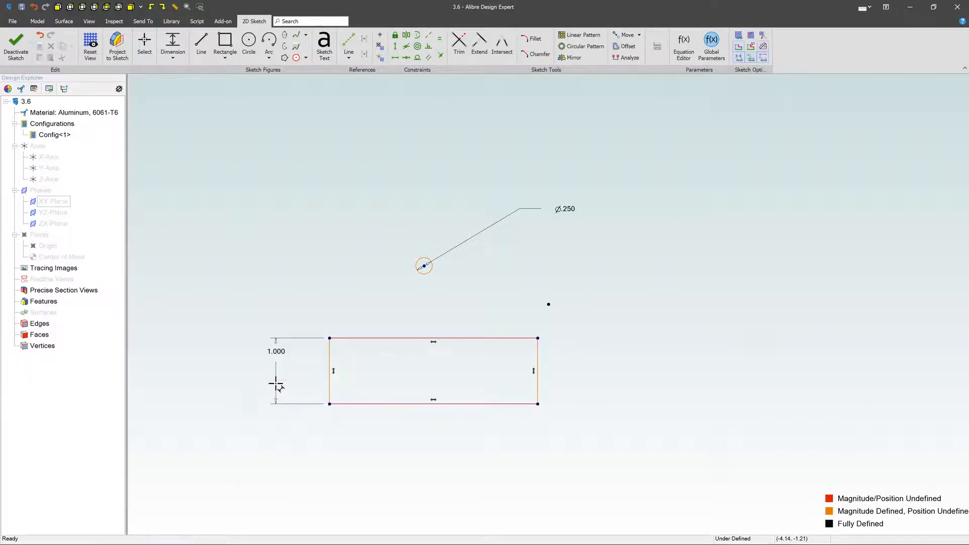
key(Escape)
Step: Dimension the rectangle's bottom edge and set its width equation to D2*4 in the Equation Editor
click(404, 404)
click(423, 452)
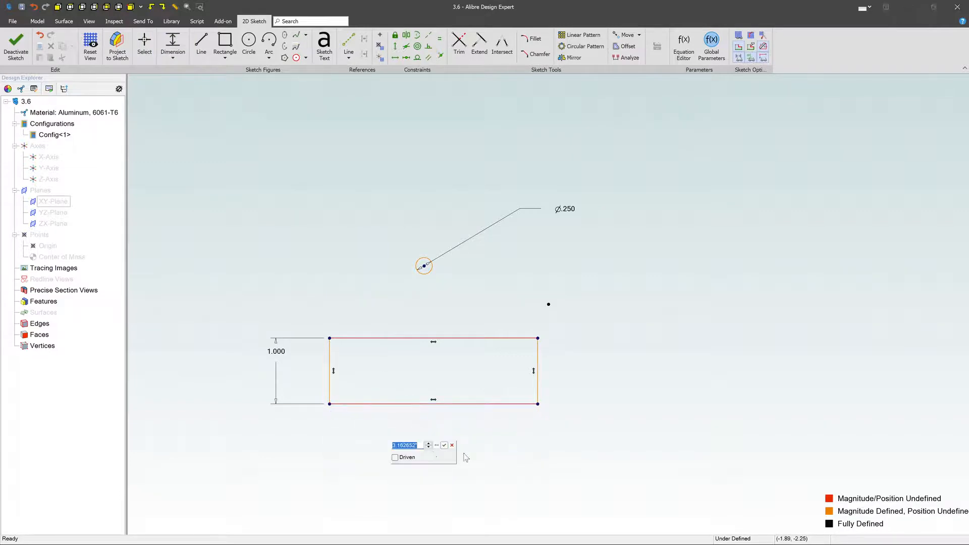
click(437, 445)
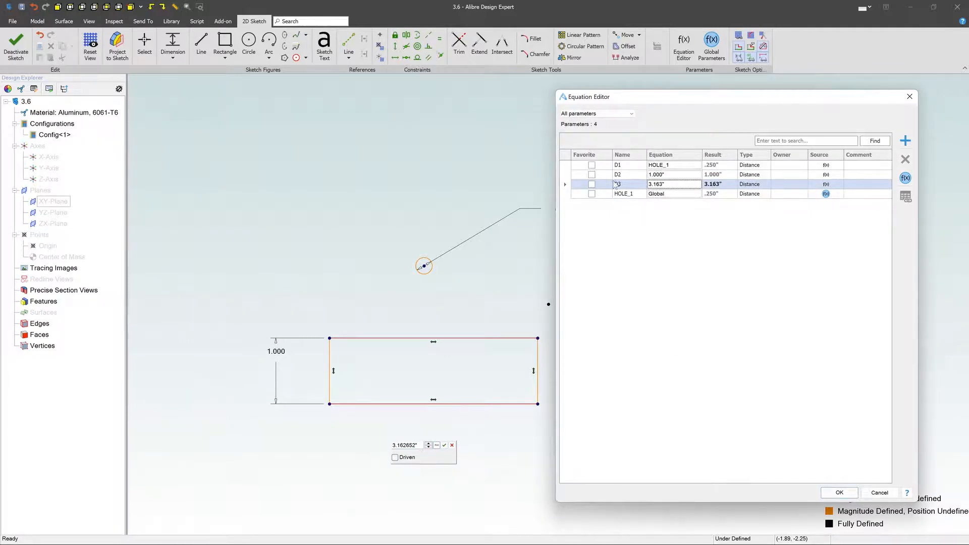
double_click(677, 188)
key(BackSpace)
key(BackSpace)
key(BackSpace)
key(BackSpace)
key(BackSpace)
key(BackSpace)
text(D2*4)
click(757, 224)
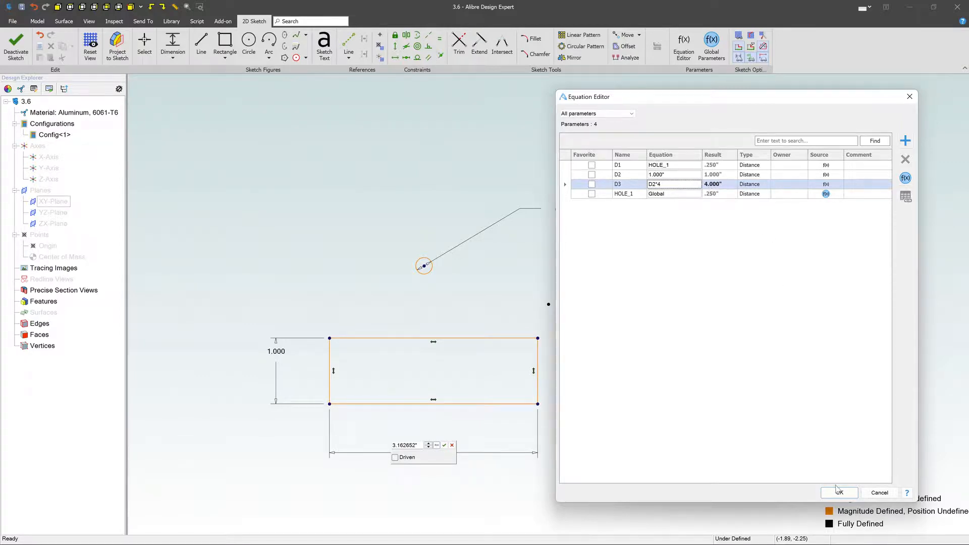
click(839, 492)
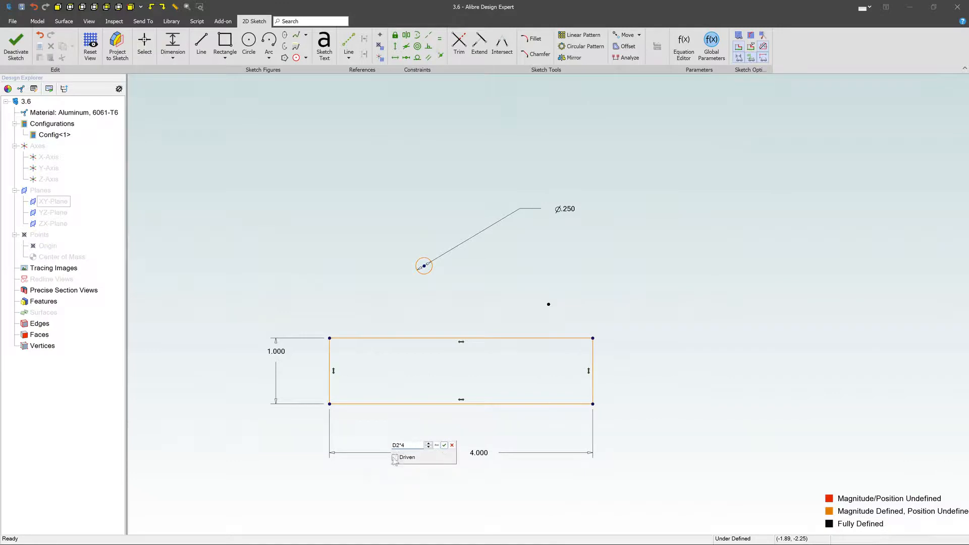
click(444, 445)
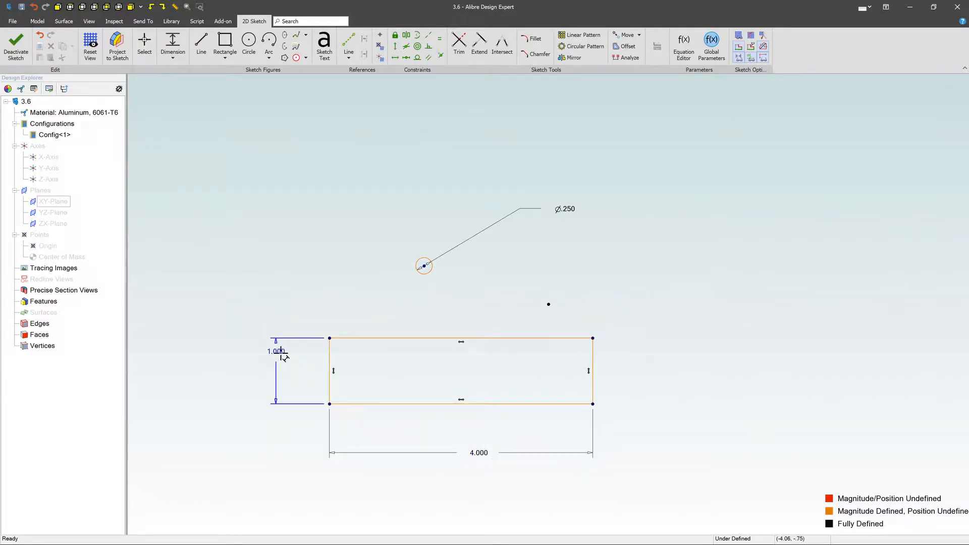
Step: Set the rectangle's height dimension to 2 inches
double_click(282, 354)
text(2)
key(Return)
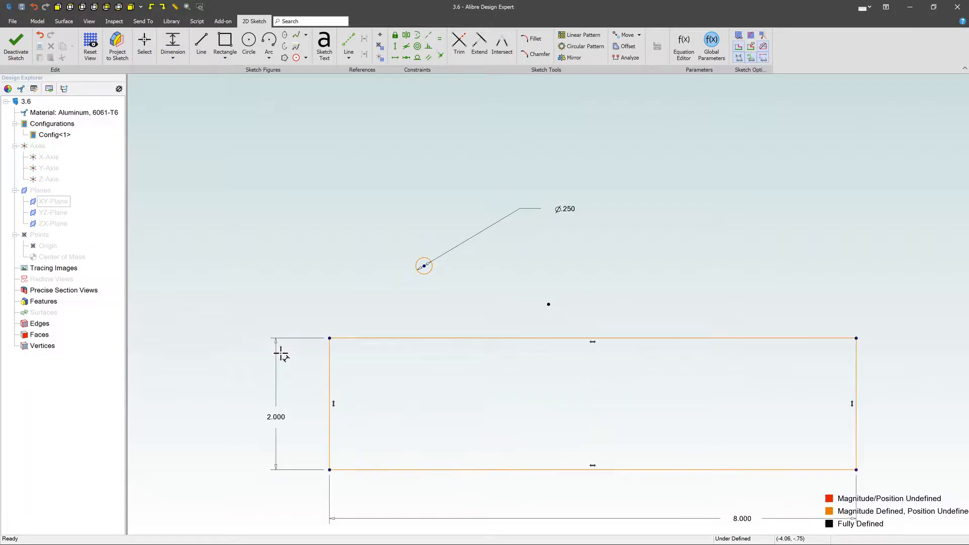